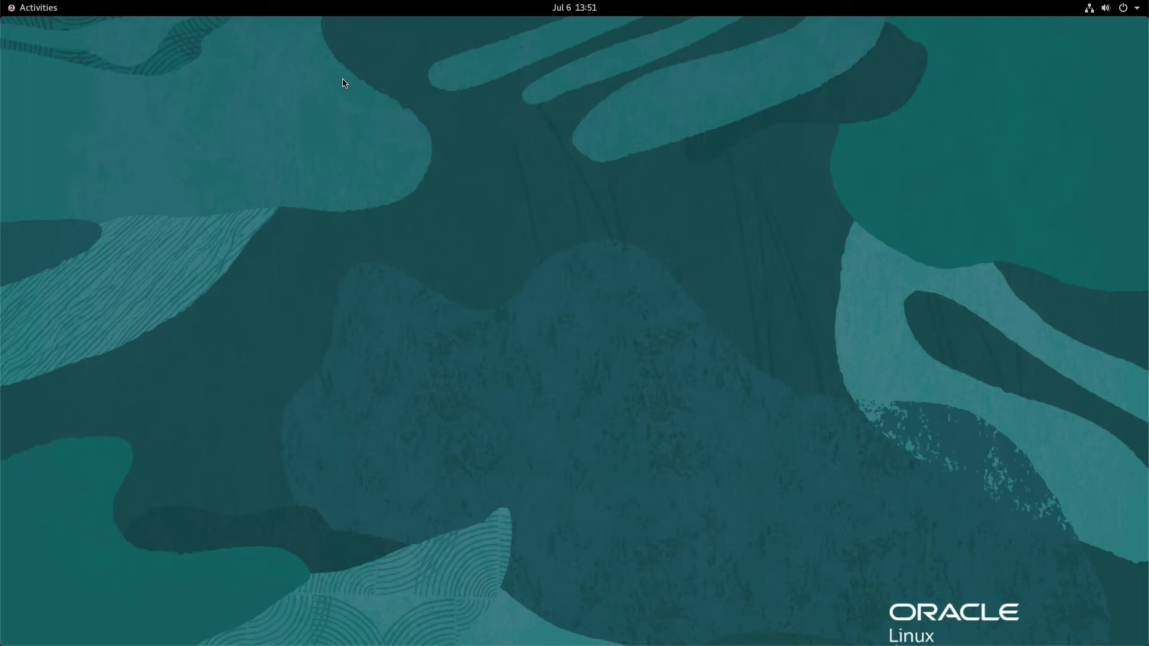
# Launch Oracle VM VirtualBox by searching 'vir' in the GNOME Activities overview
pyautogui.click(40, 8)
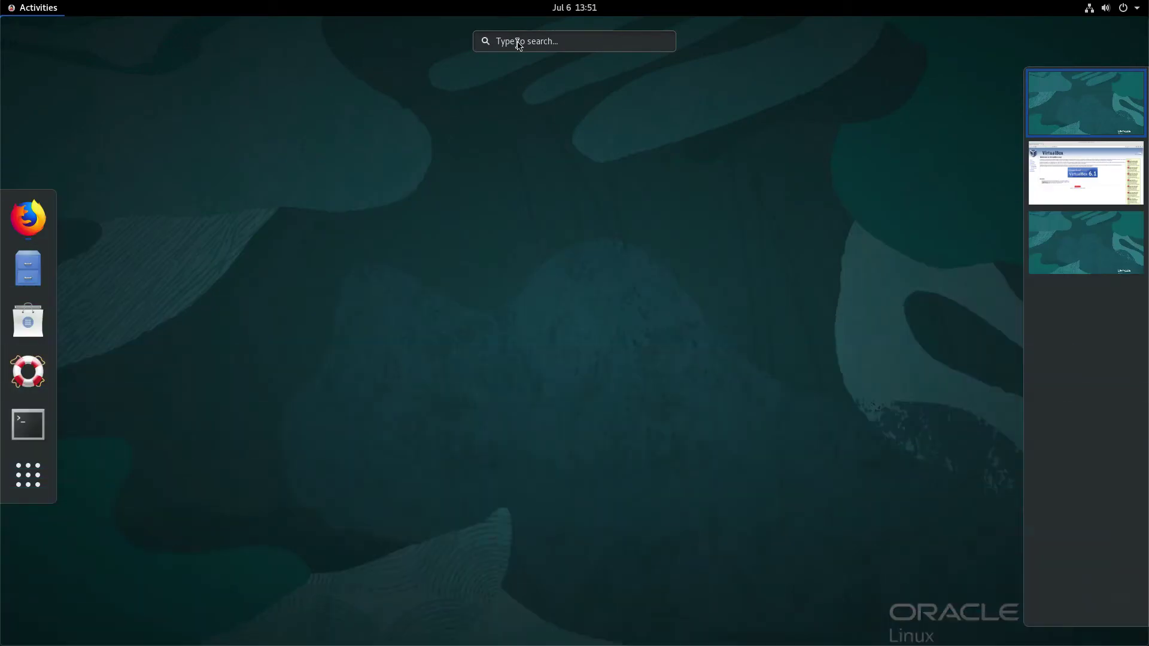
pyautogui.click(518, 43)
pyautogui.write('vir')
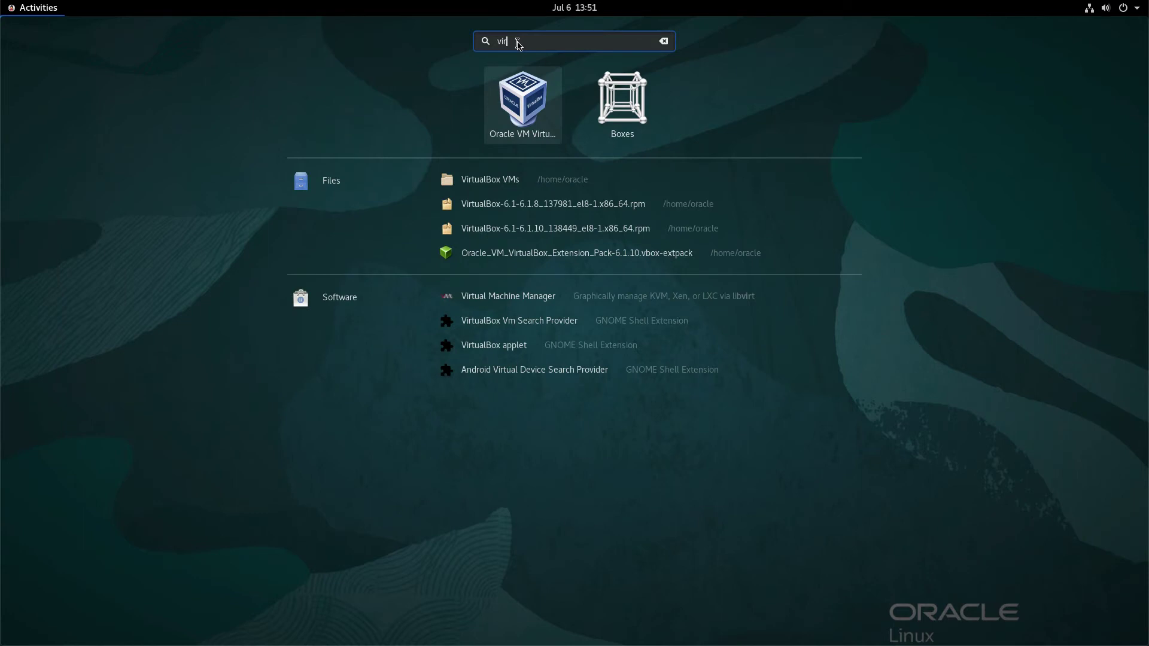
pyautogui.click(527, 88)
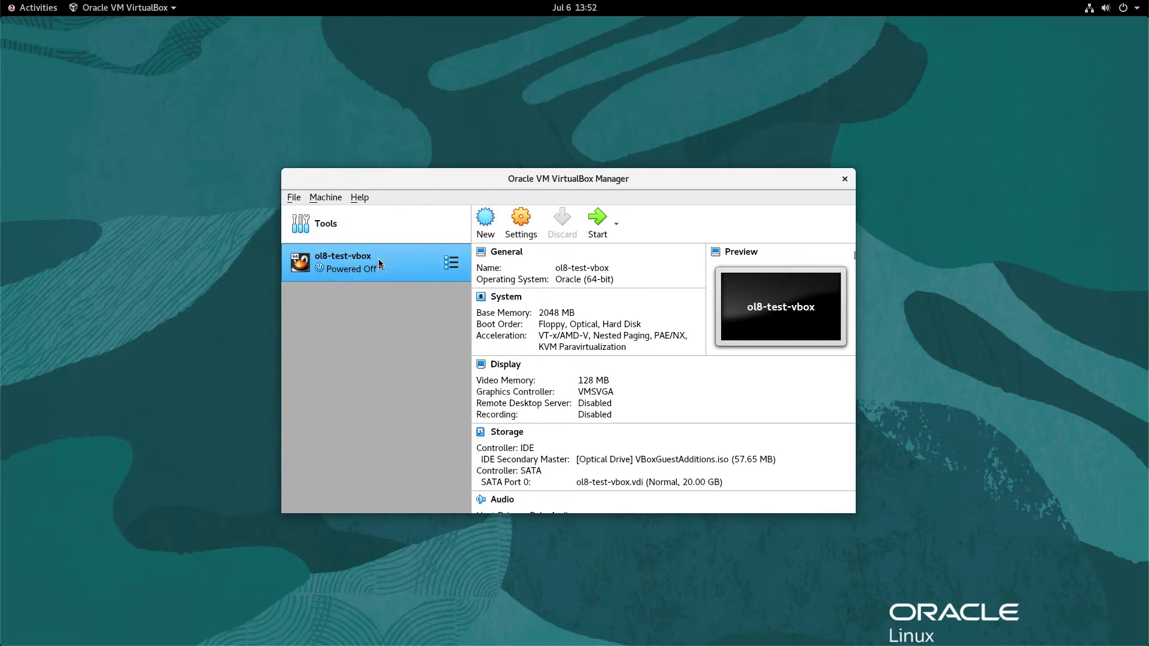
# Start ol8-test-vbox and run 'lsmod | grep vbox' in a guest terminal
pyautogui.click(597, 223)
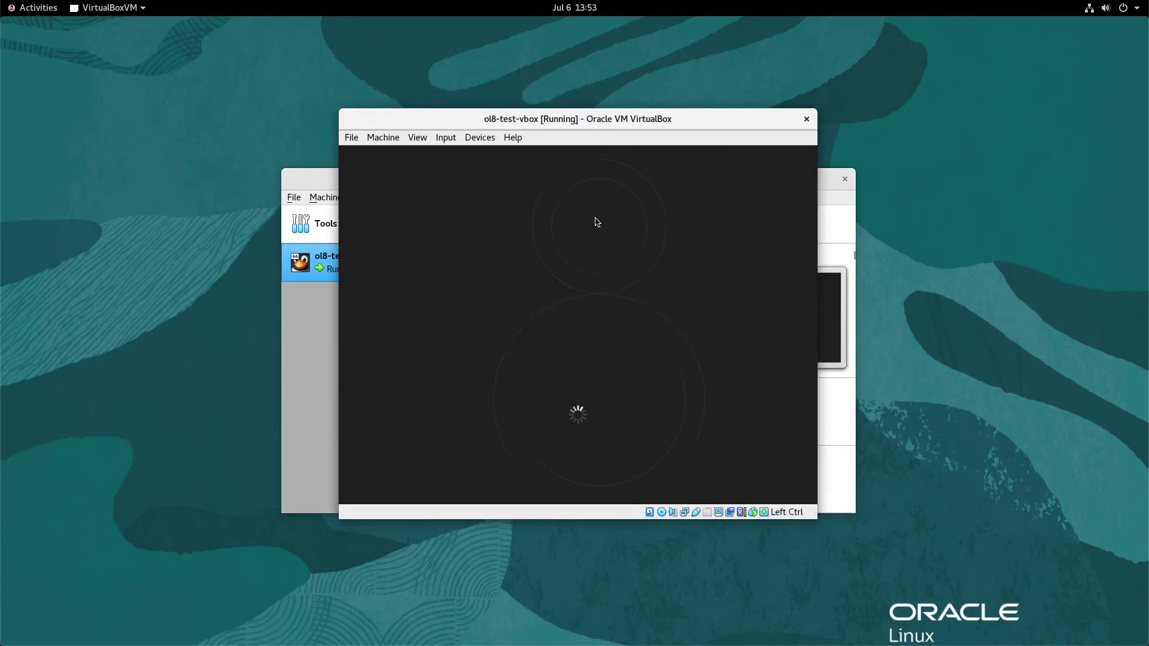
pyautogui.press('super')
pyautogui.click(361, 410)
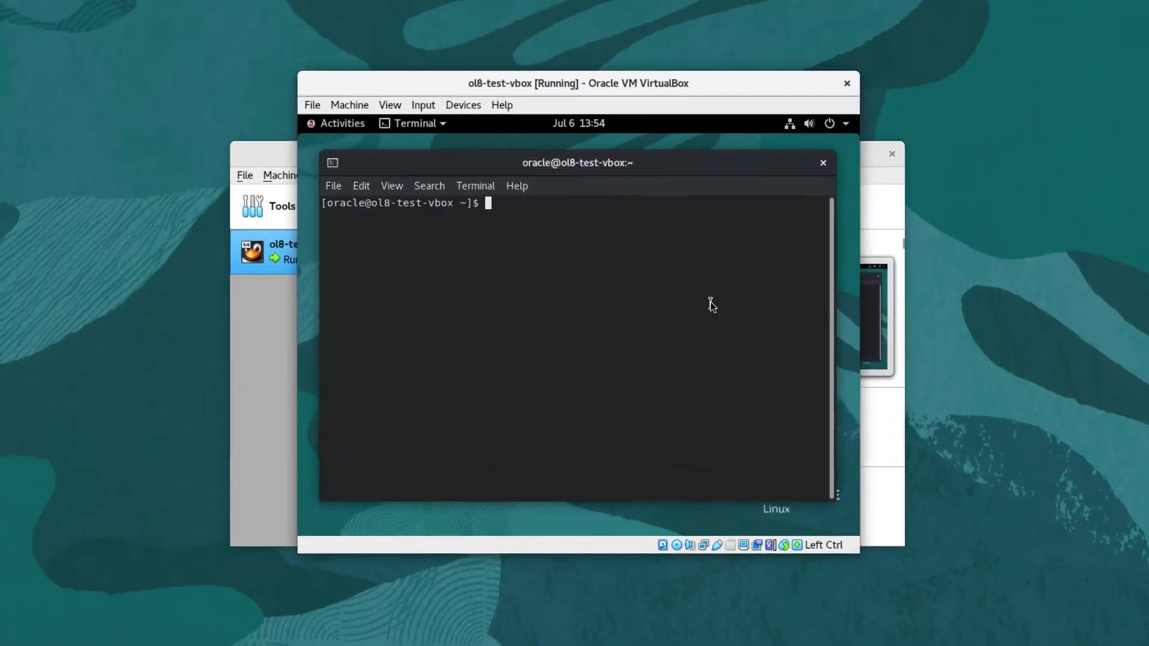
pyautogui.write('lsm')
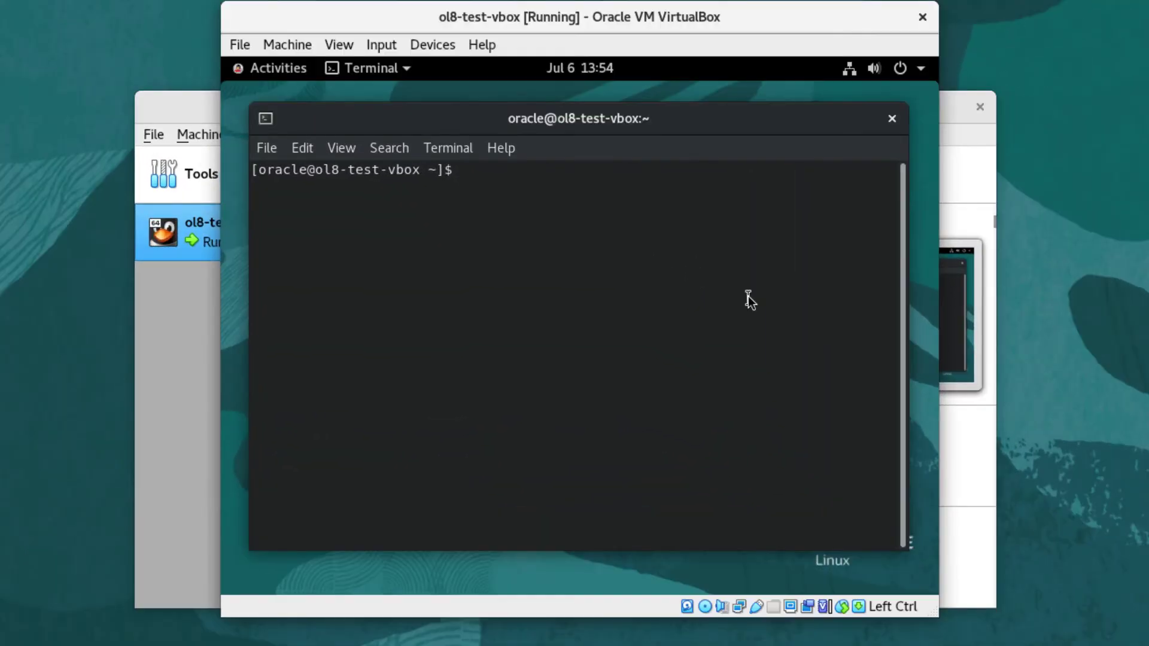
pyautogui.write('od | grep vbox')
pyautogui.press('Return')
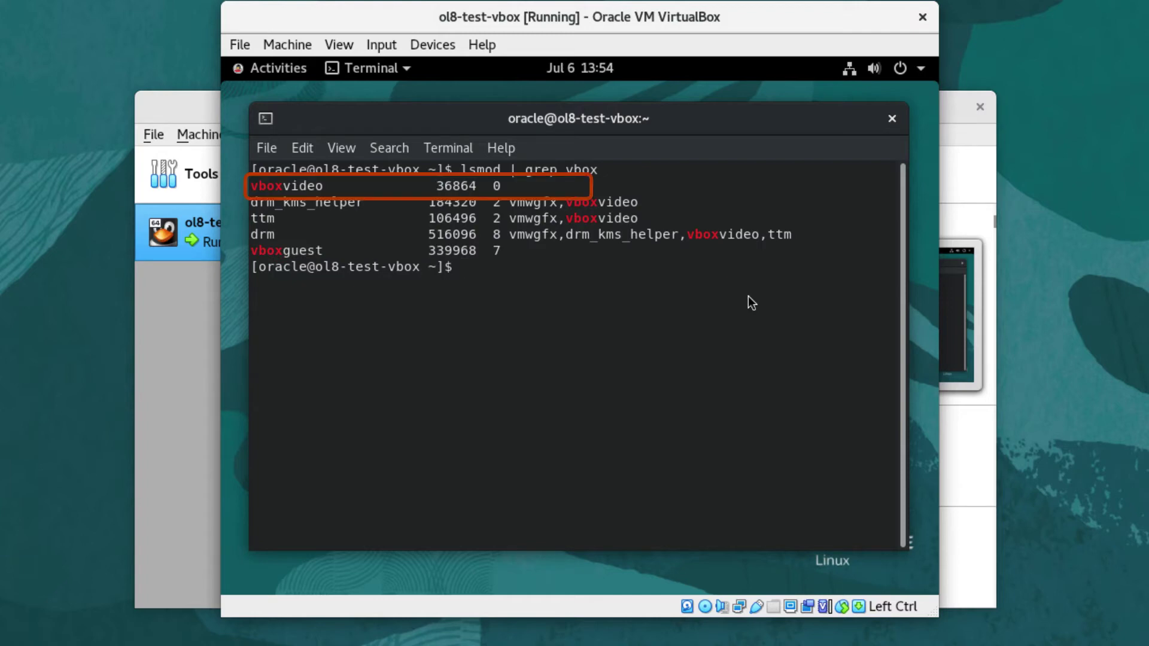
# Run the /opt/VBoxGuestAdditions-6.1.10 uninstall script with sudo, then 'sudo shutdown -h now'
pyautogui.write('sudo ')
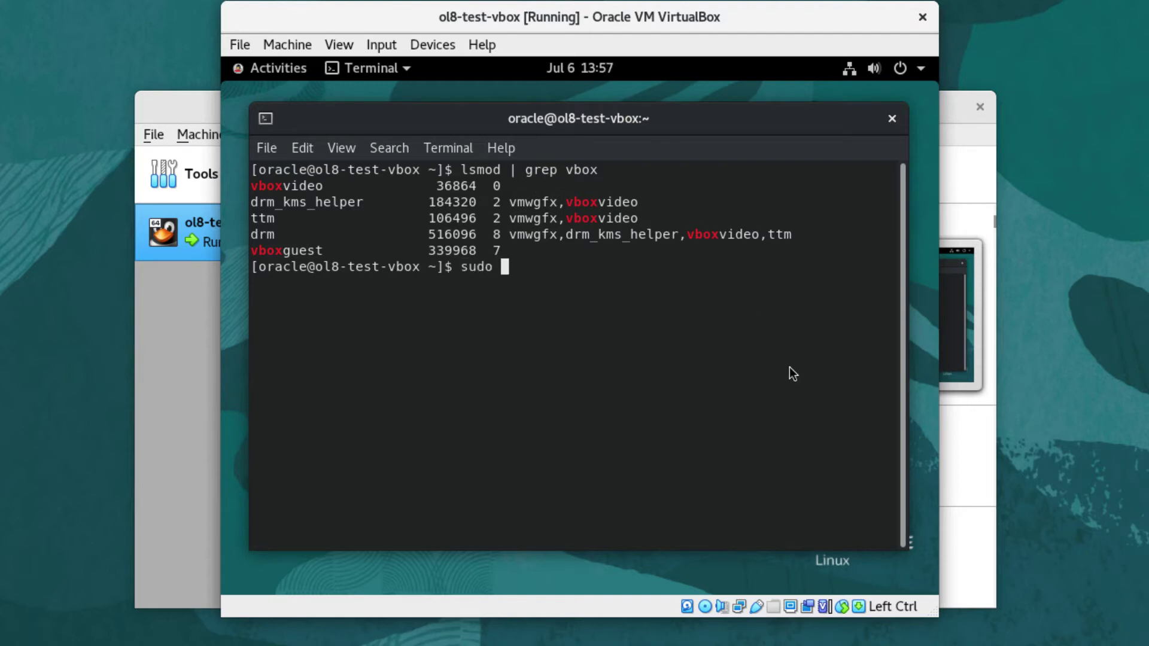
pyautogui.write('/opt/VB')
pyautogui.press('Tab')
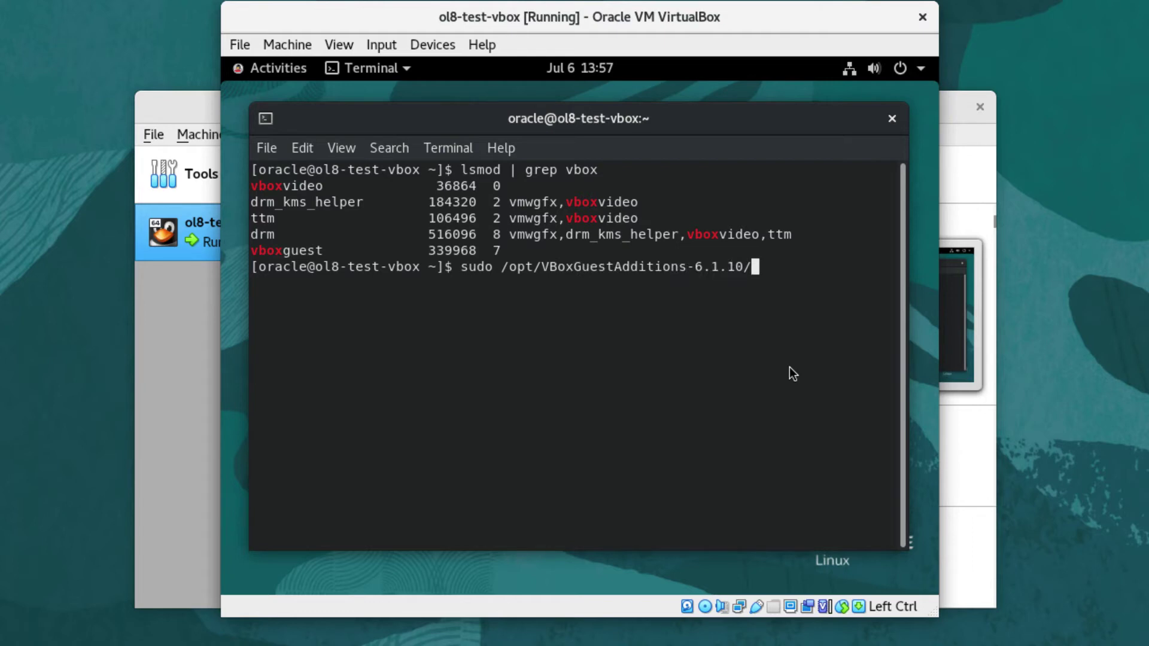
pyautogui.write('unin')
pyautogui.press('Tab')
pyautogui.press('Return')
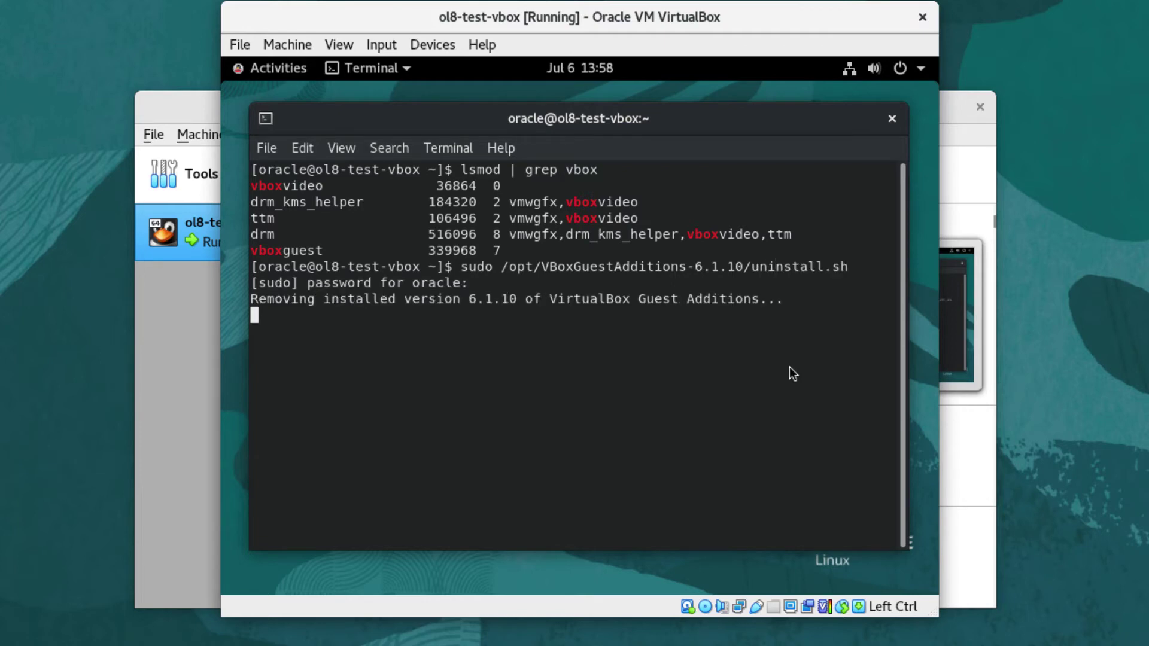
pyautogui.write('s')
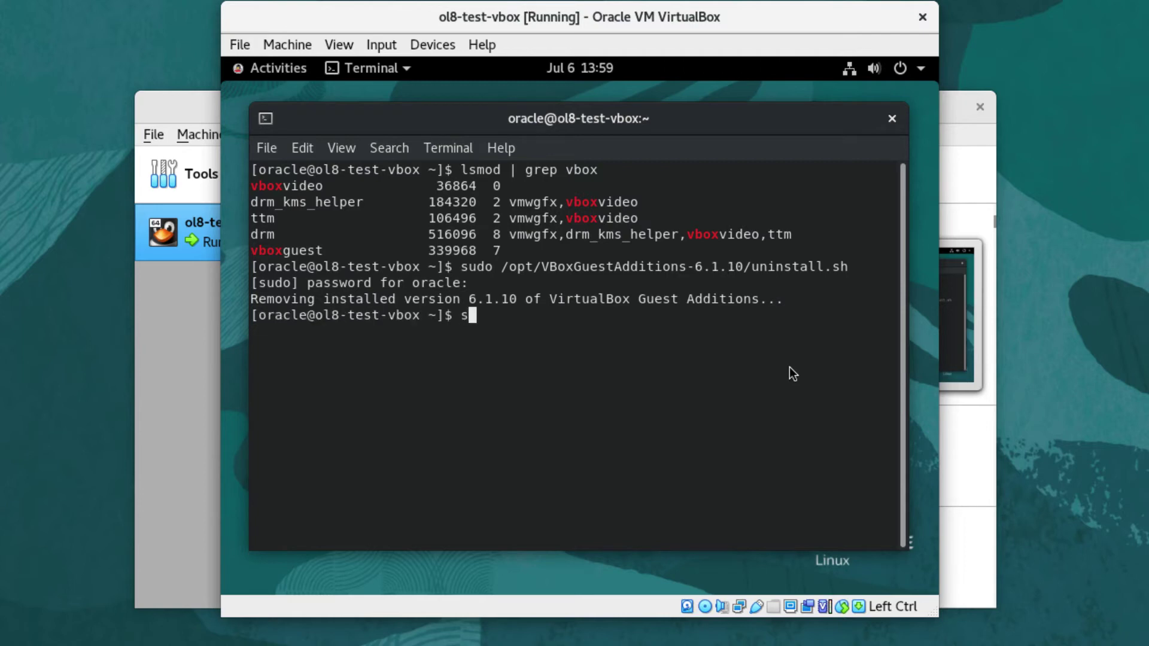
pyautogui.write('udo shutdown')
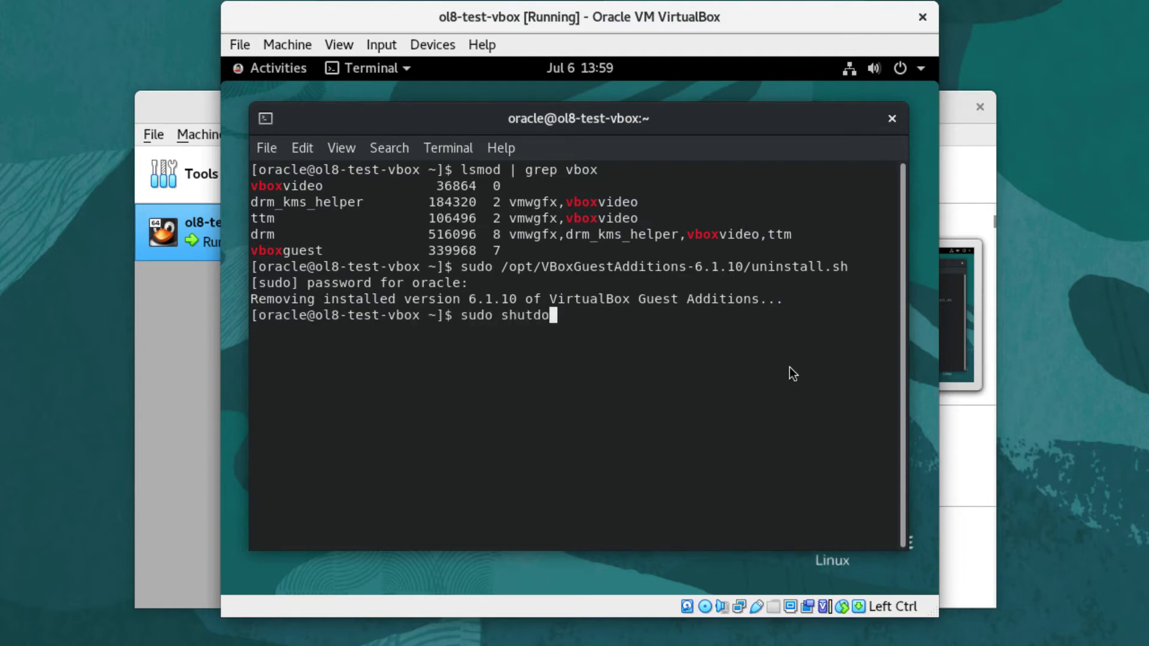
pyautogui.write(' -h now')
pyautogui.press('Return')
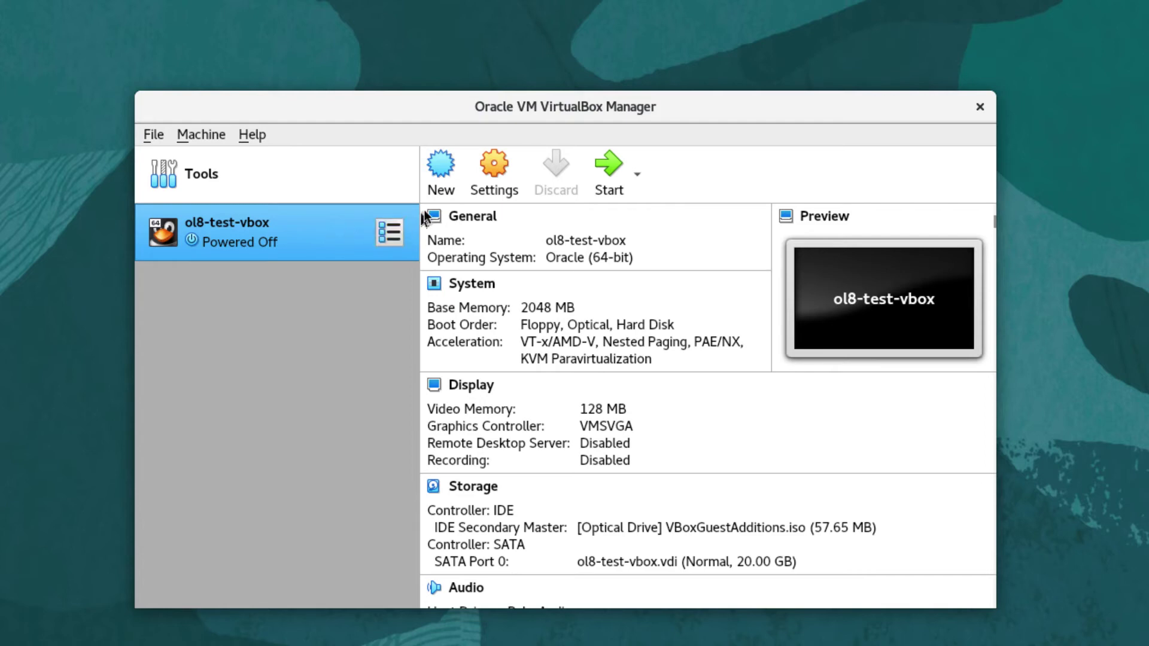
# Set ol8-test-vbox's System pointing device to USB Tablet and save the settings
pyautogui.click(495, 176)
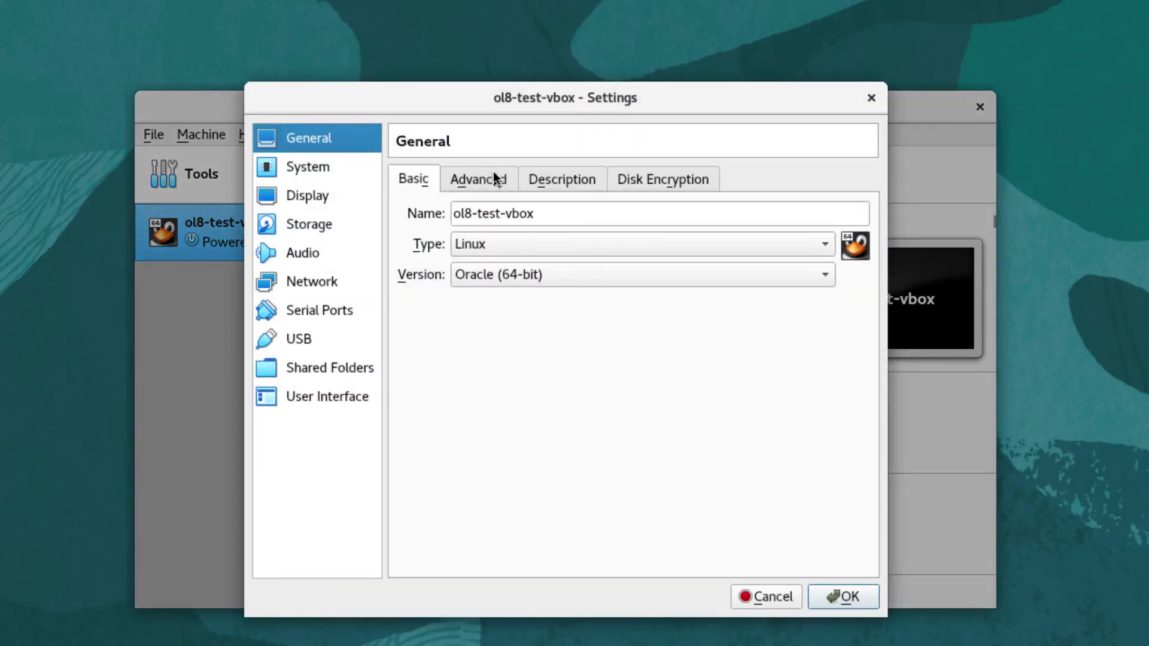
pyautogui.click(326, 166)
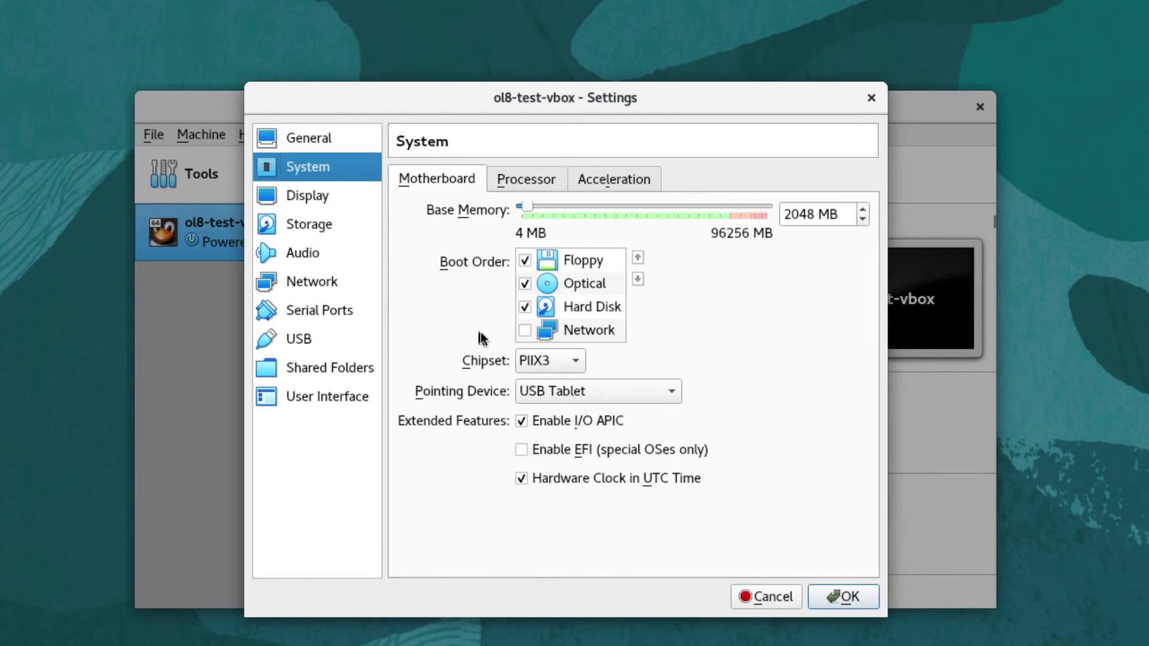
pyautogui.click(536, 392)
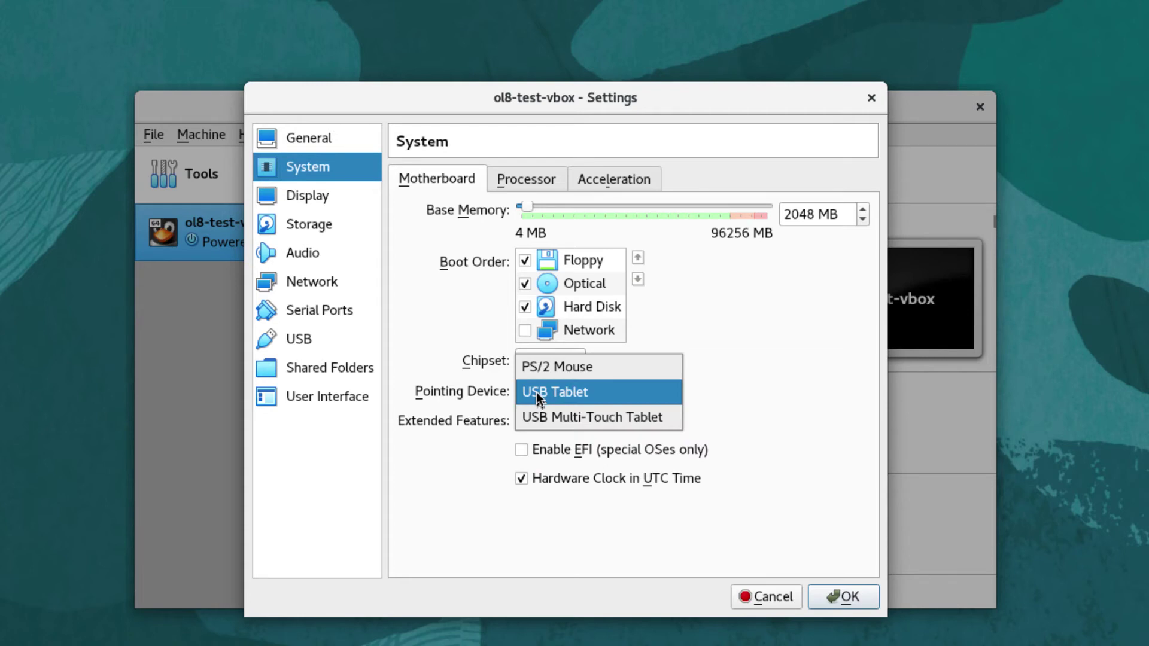
pyautogui.click(535, 392)
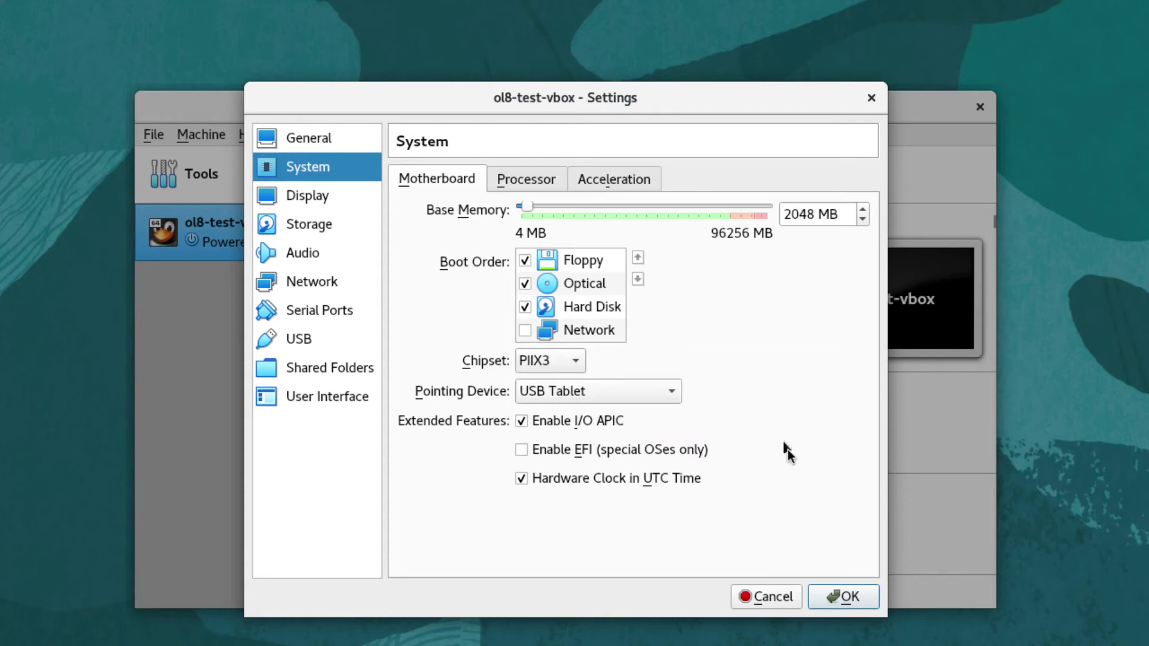
pyautogui.click(845, 601)
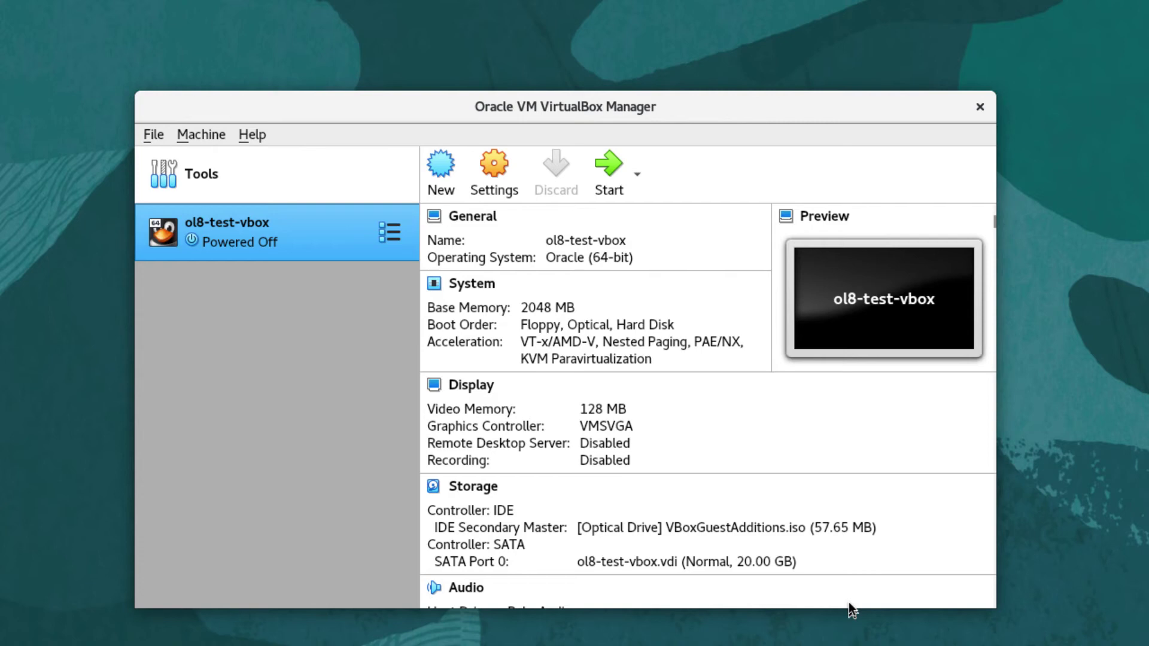
# Export ol8-test-vbox through File > Export Appliance, keeping the default OVA format and path
pyautogui.click(152, 136)
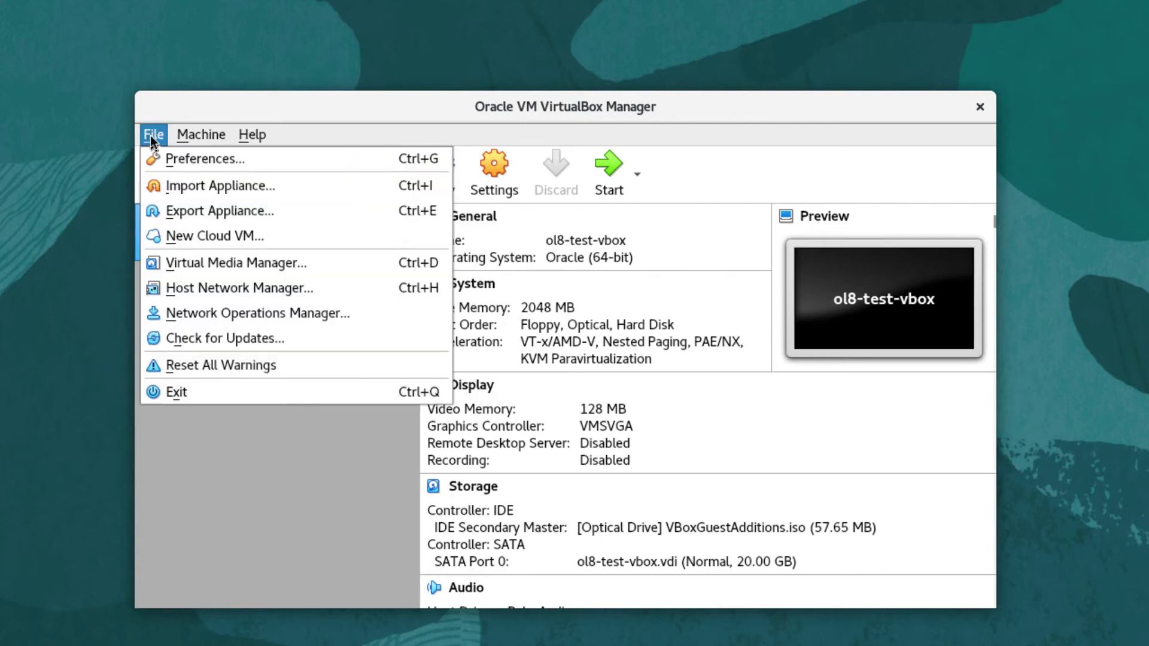
pyautogui.click(173, 211)
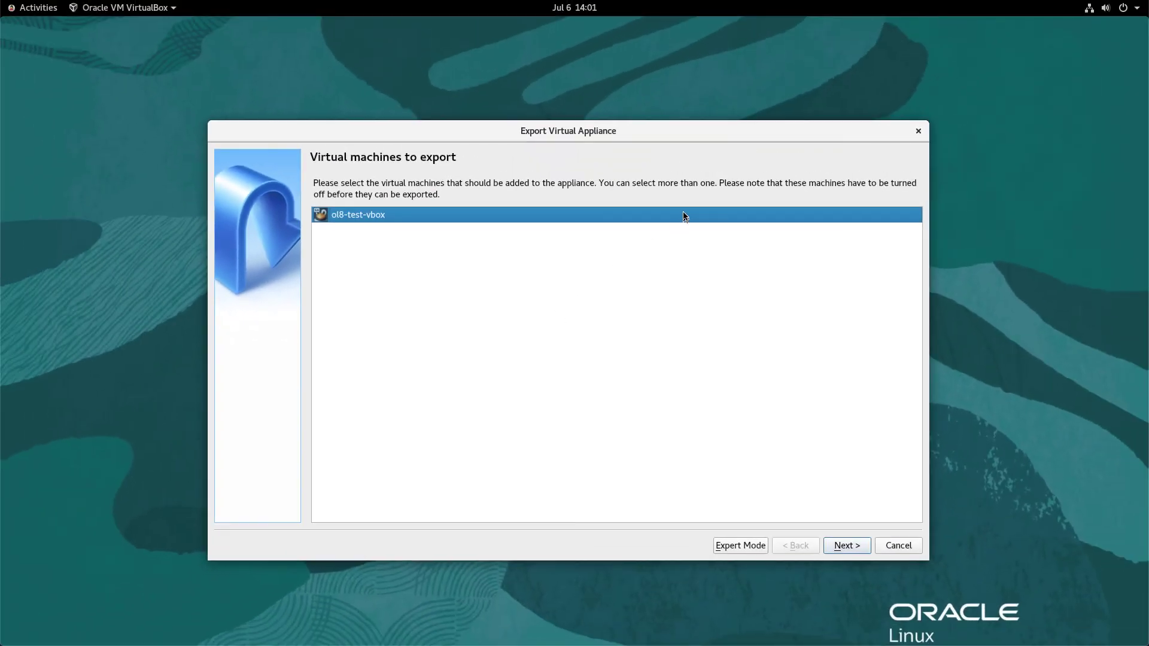
pyautogui.click(852, 551)
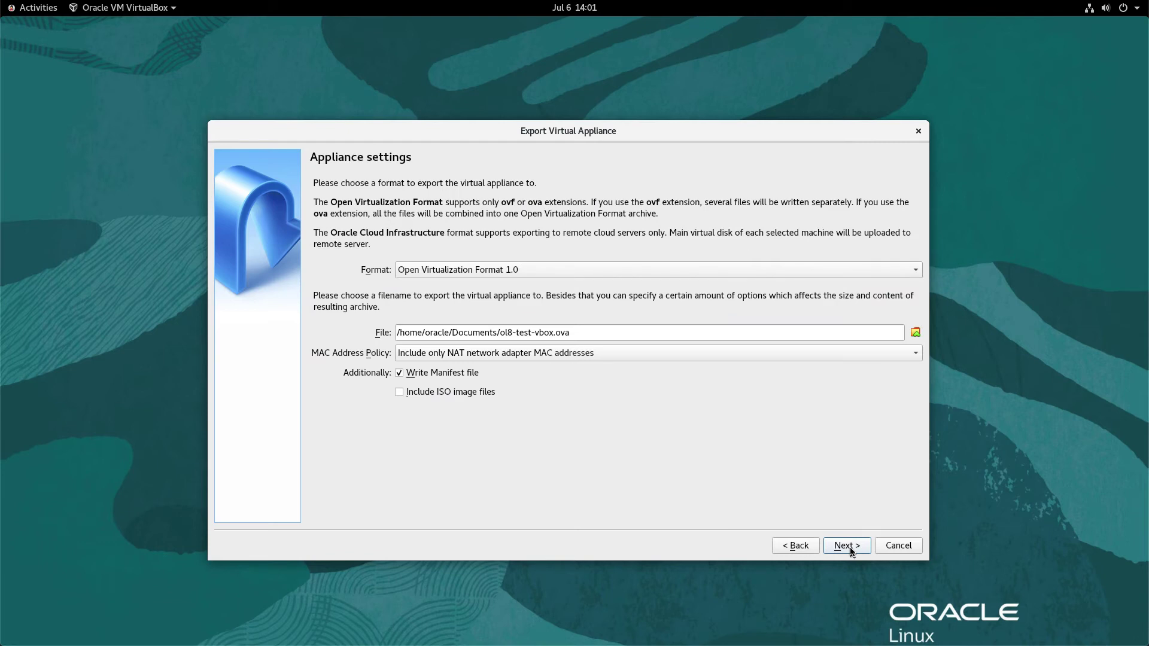
pyautogui.click(852, 551)
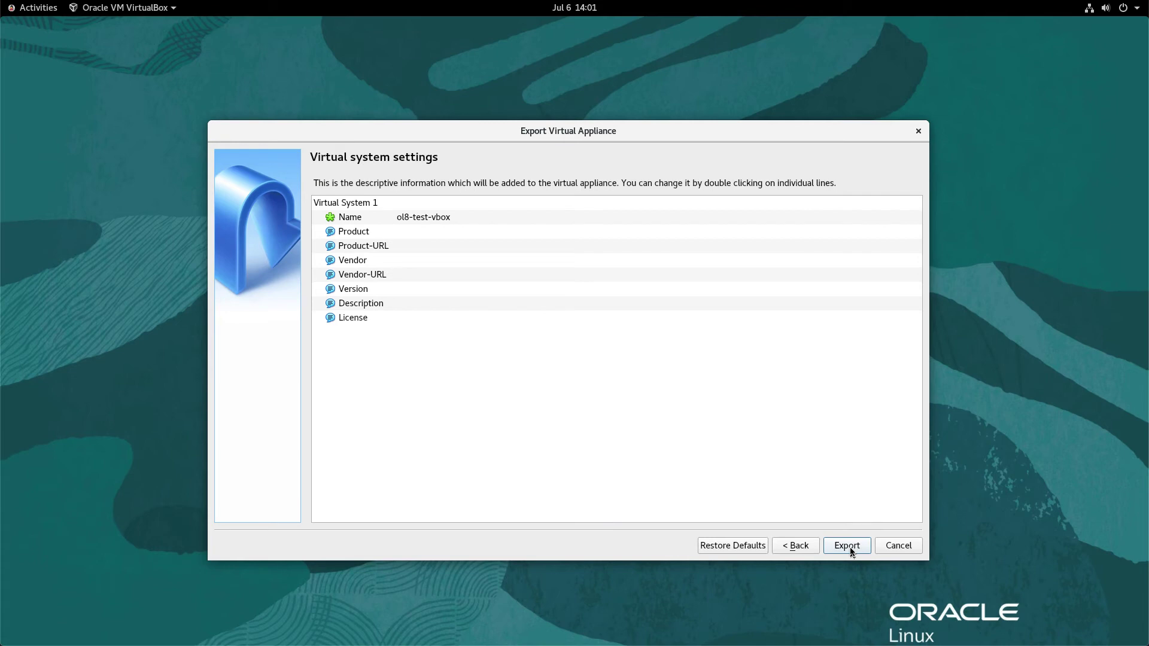
pyautogui.click(852, 551)
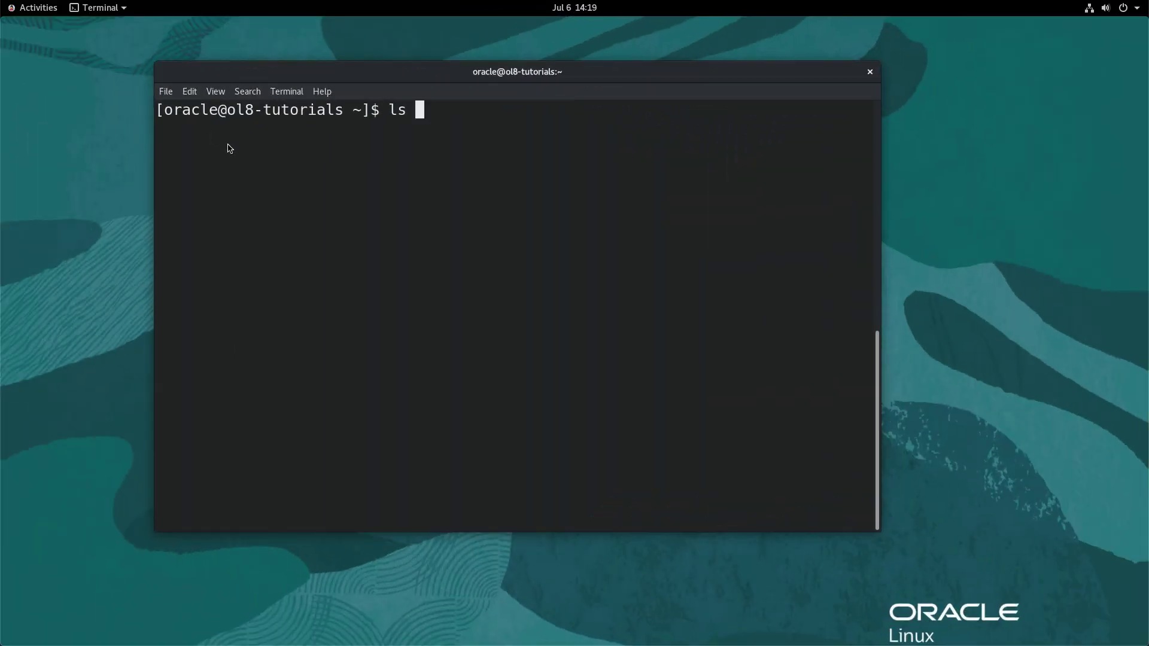
# List /home/oracle/Documents/*.ova to confirm ol8-test-vbox.ova was created
pyautogui.write('/home/oracle/Doc')
pyautogui.press('Tab')
pyautogui.write('*.ova')
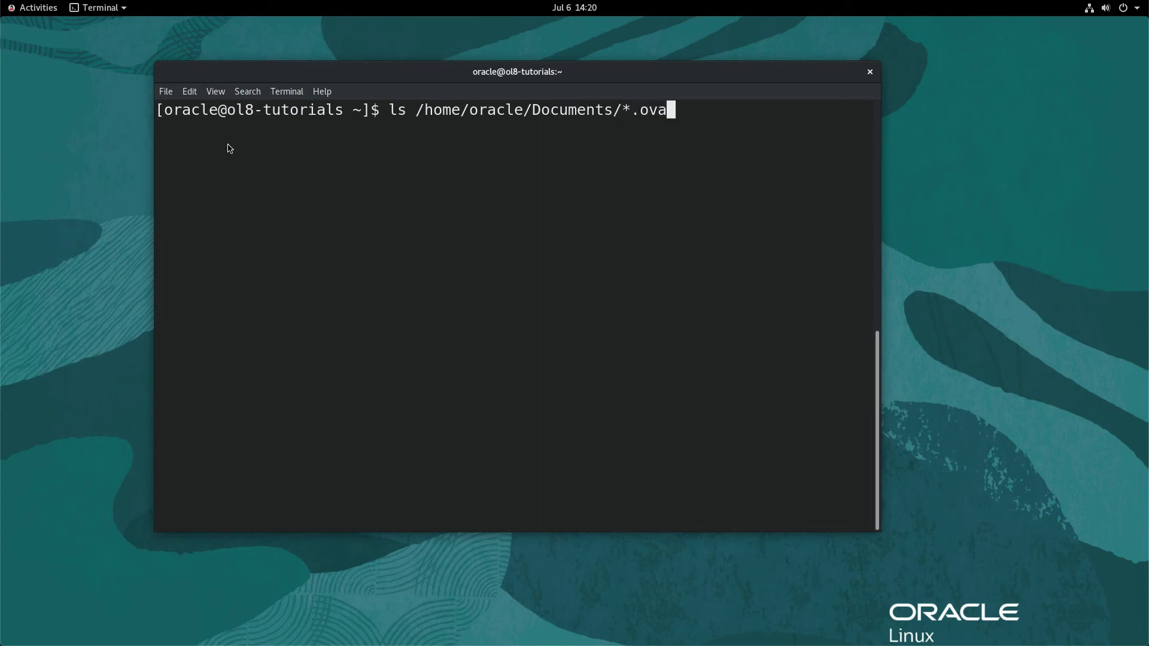
pyautogui.press('Return')
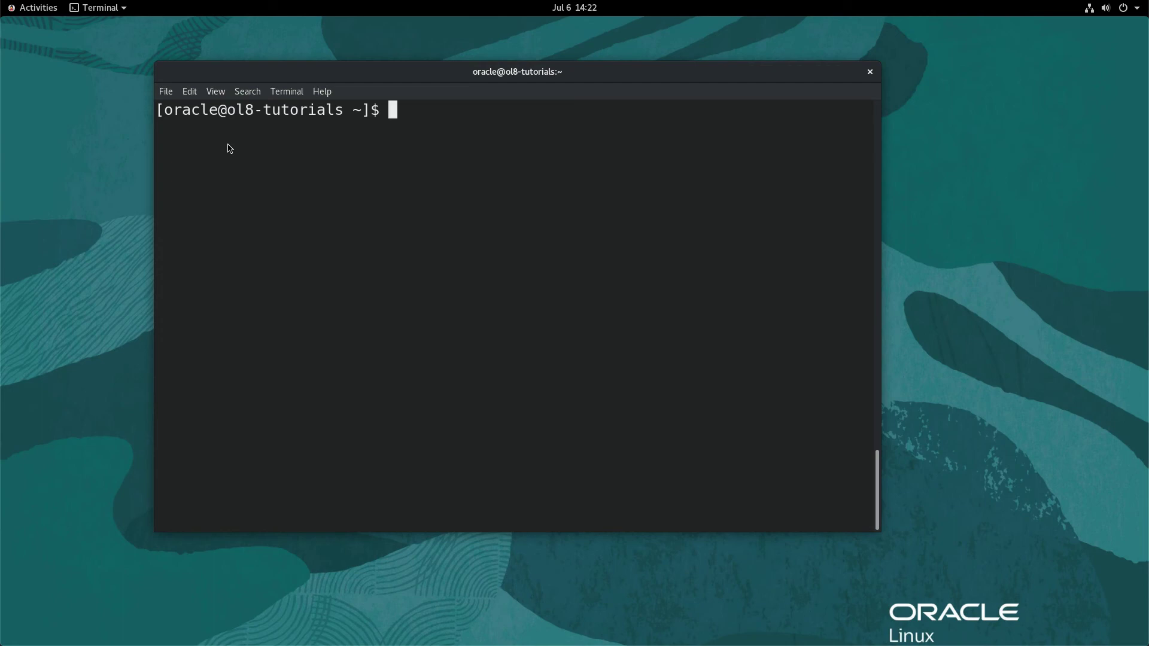
# Run 'vboxmanage list vms', then 'vboxmanage export ol8-test-vbox -o ol8-test-vbox-cli.ova'
pyautogui.write('oxmanage list vms')
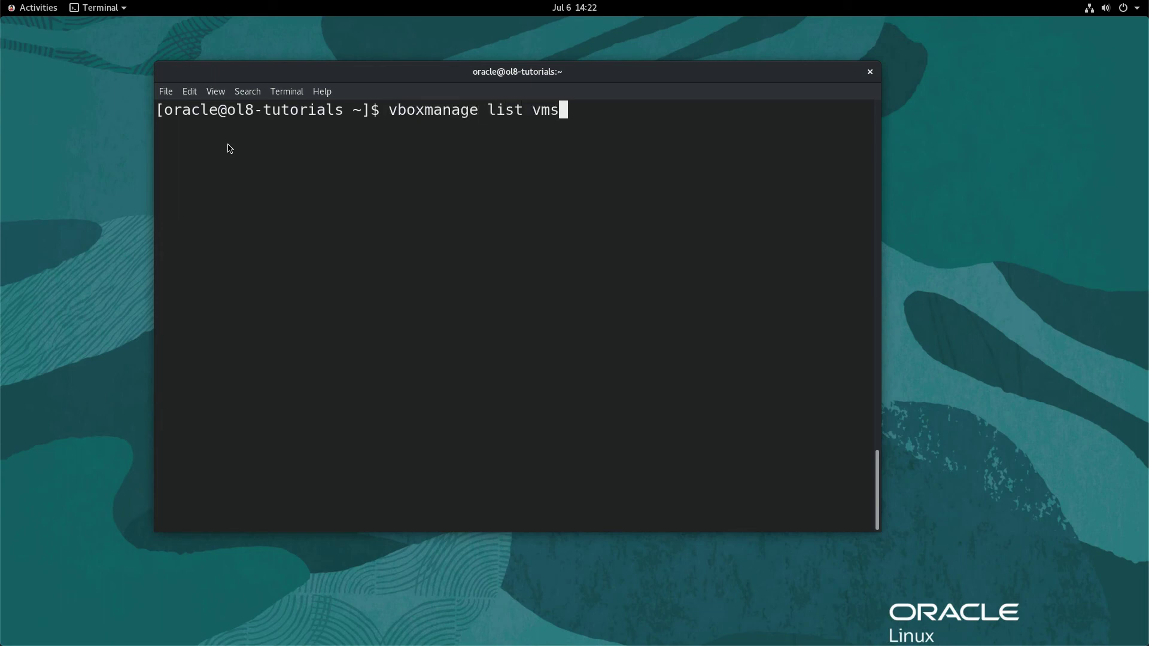
pyautogui.press('Return')
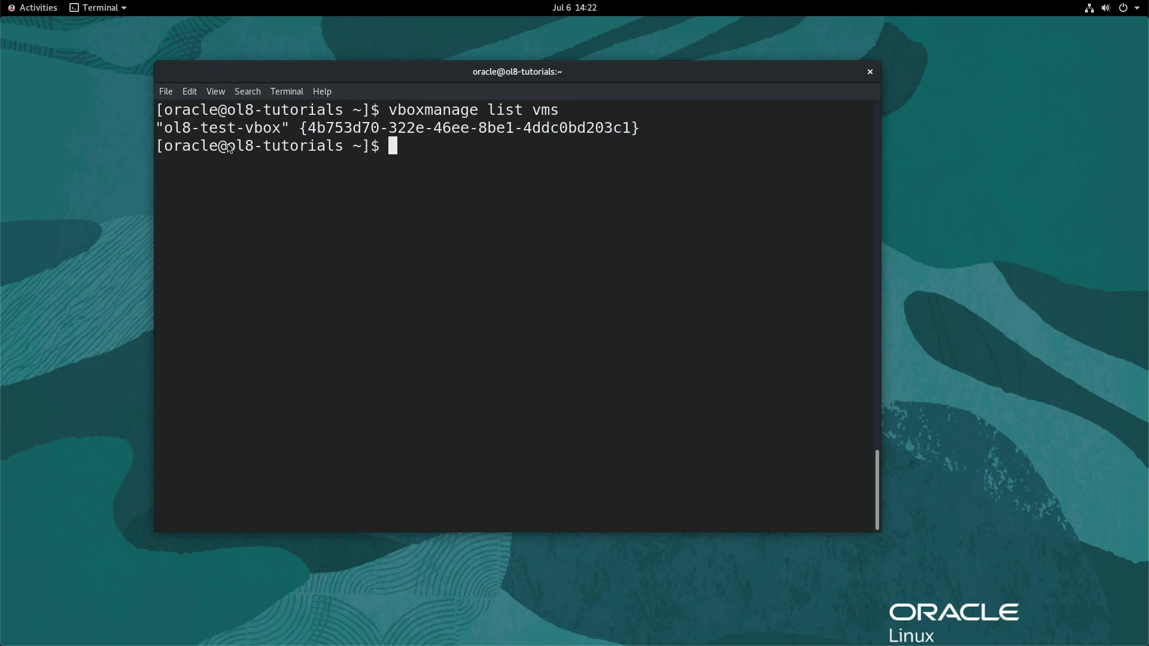
pyautogui.write('vboxmanage ')
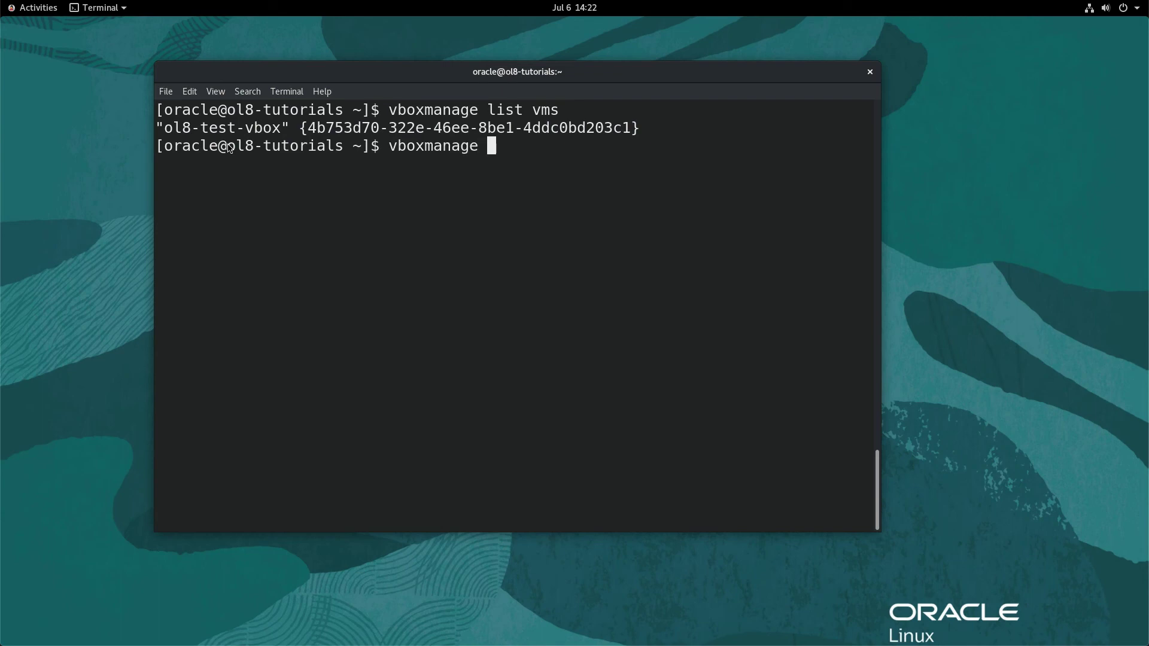
pyautogui.write('export ol8')
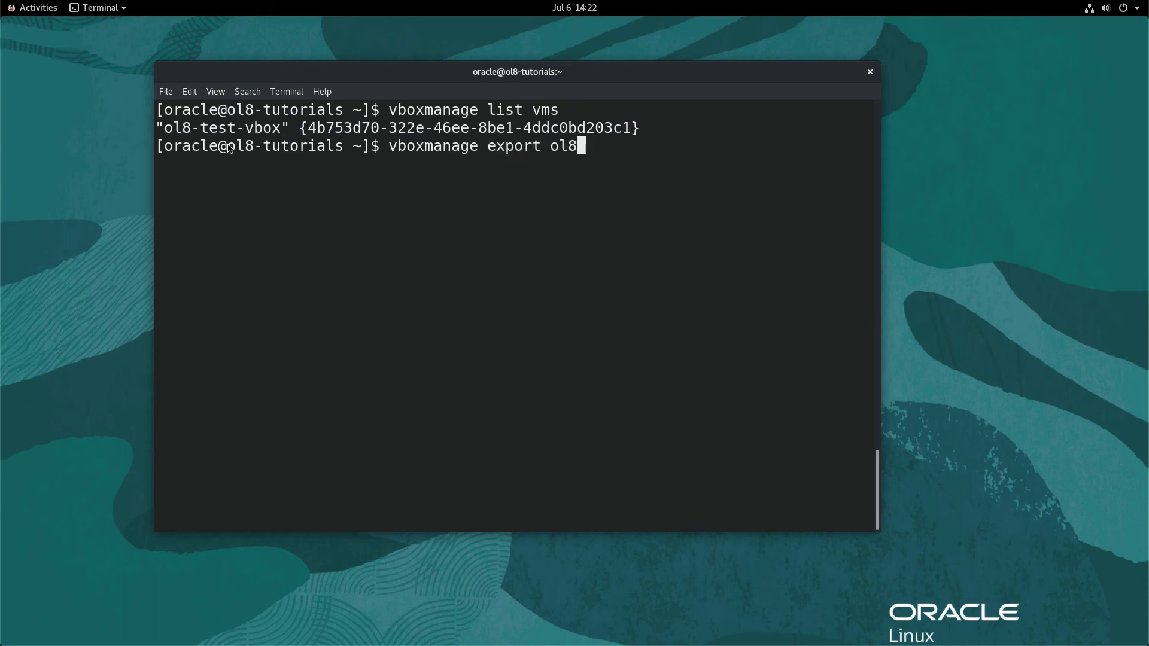
pyautogui.write('-test-vbox')
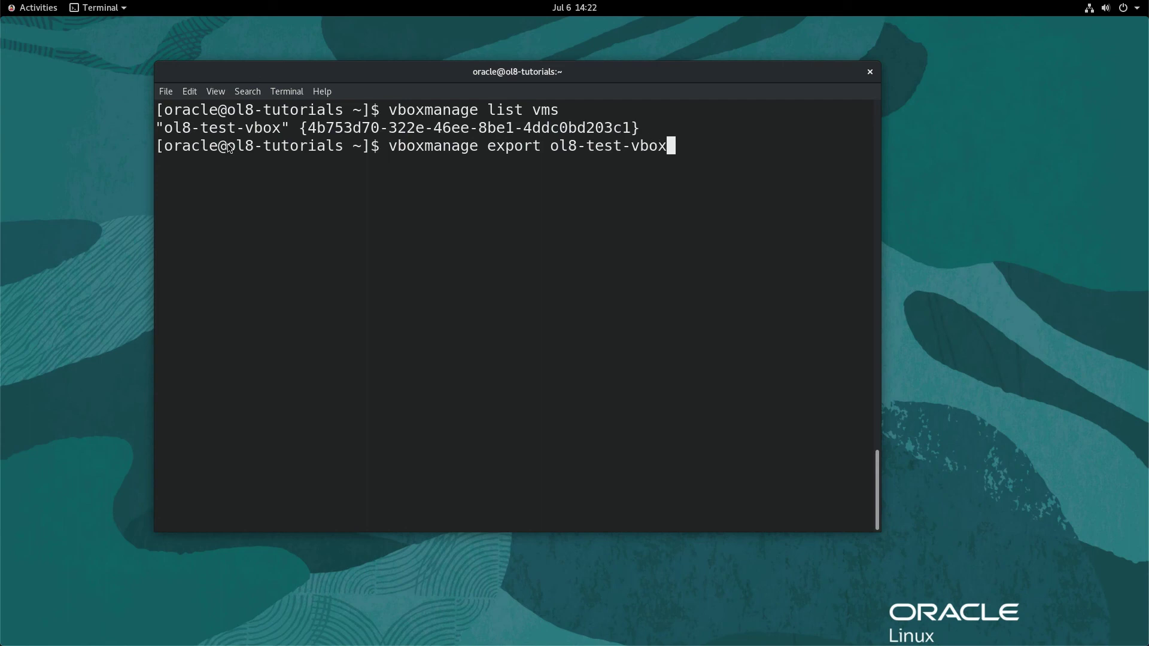
pyautogui.write(' -o ol8-test-vbox-cli.ova')
pyautogui.press('Return')
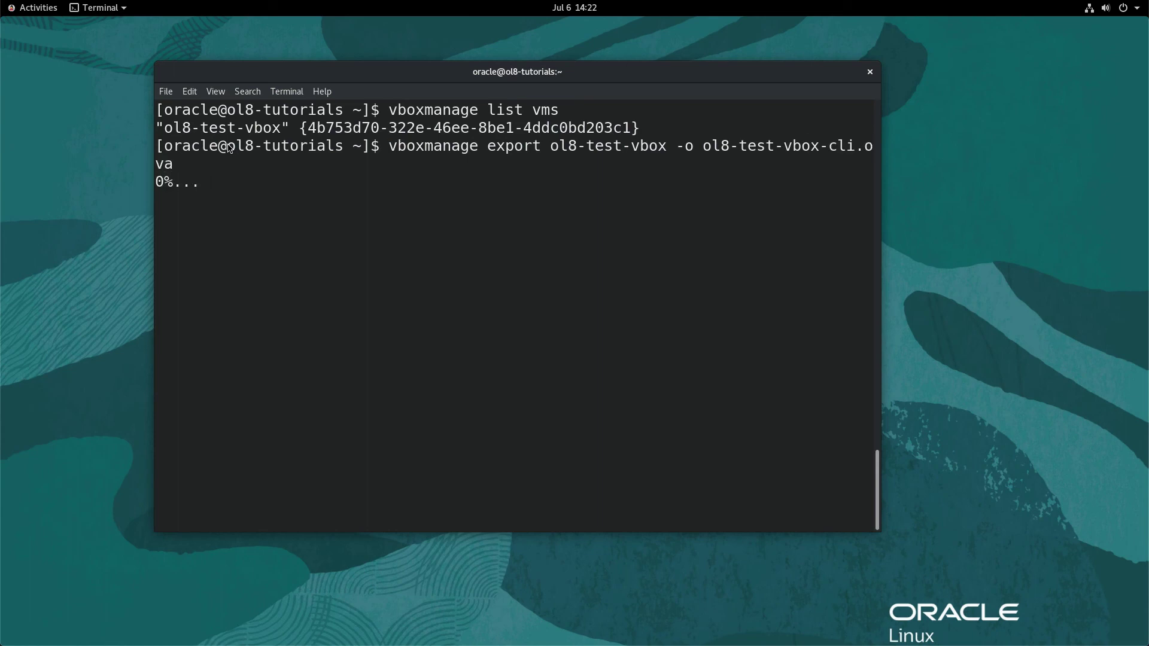